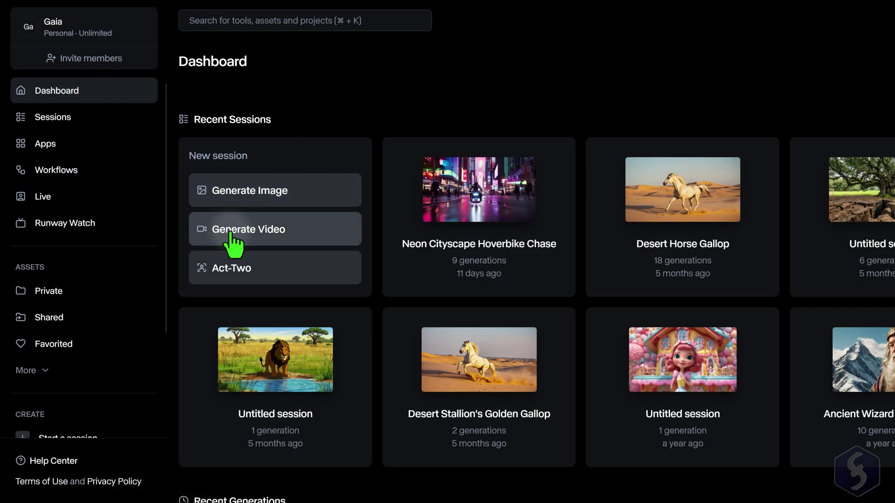
# - Start a new video session, collapse the sidebar, and keep Gen-4.5 as the model
pyautogui.click(276, 229)
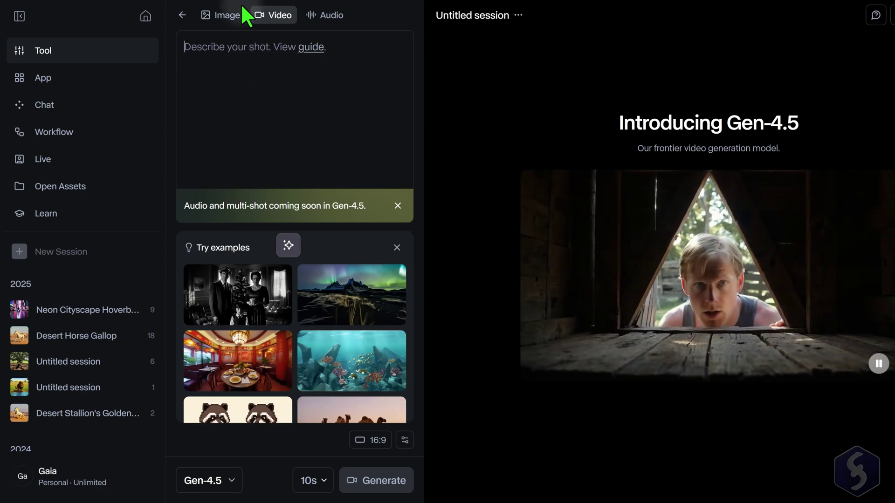
pyautogui.click(19, 16)
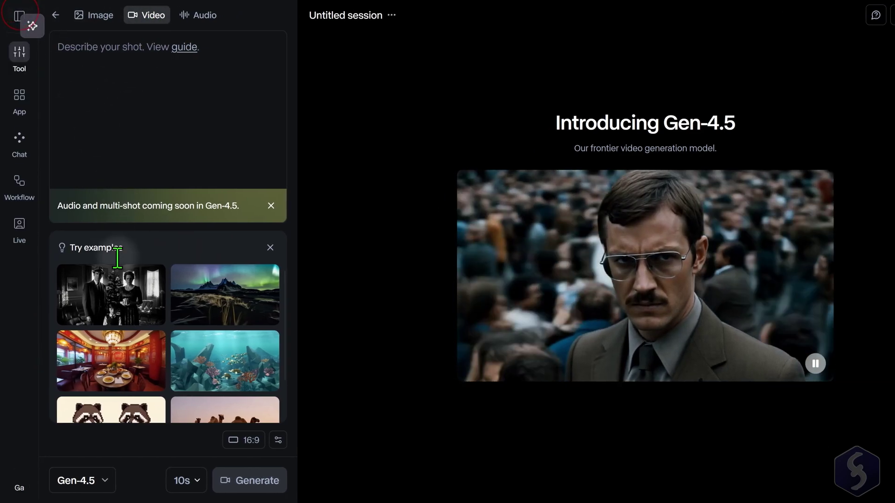
pyautogui.click(97, 481)
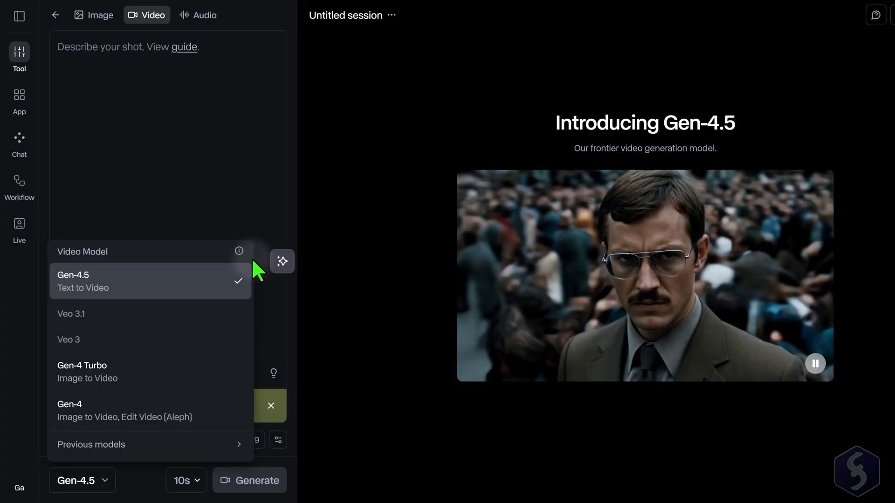
pyautogui.click(232, 191)
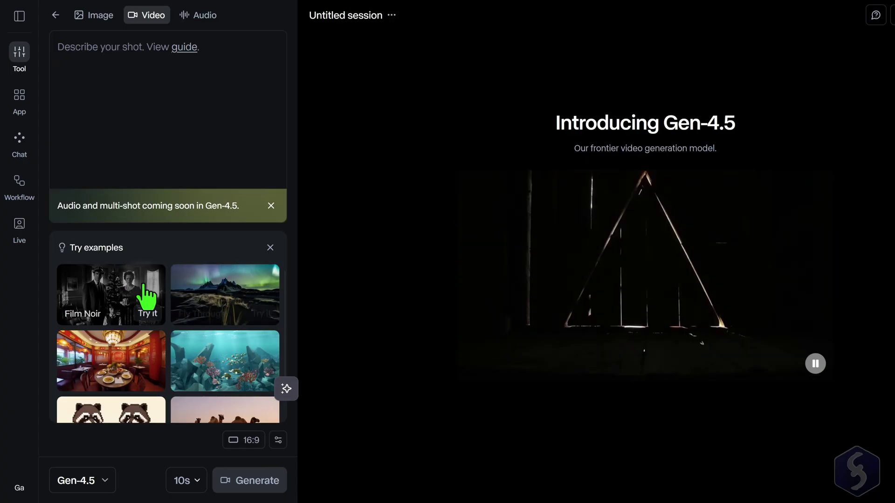
pyautogui.scroll(-1, 143, 305)
pyautogui.scroll(1, 188, 391)
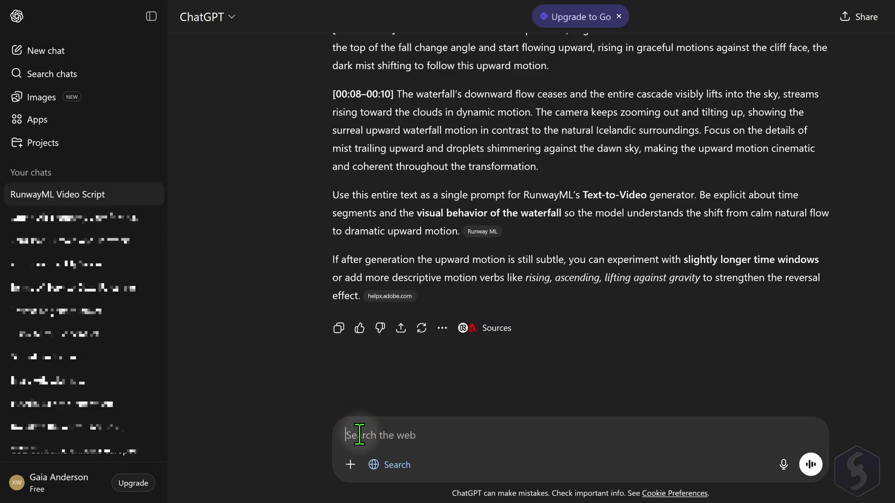
pyautogui.write('Write a detailed prompt about a mystic flying bird leaving the Earth and going to the Universe.')
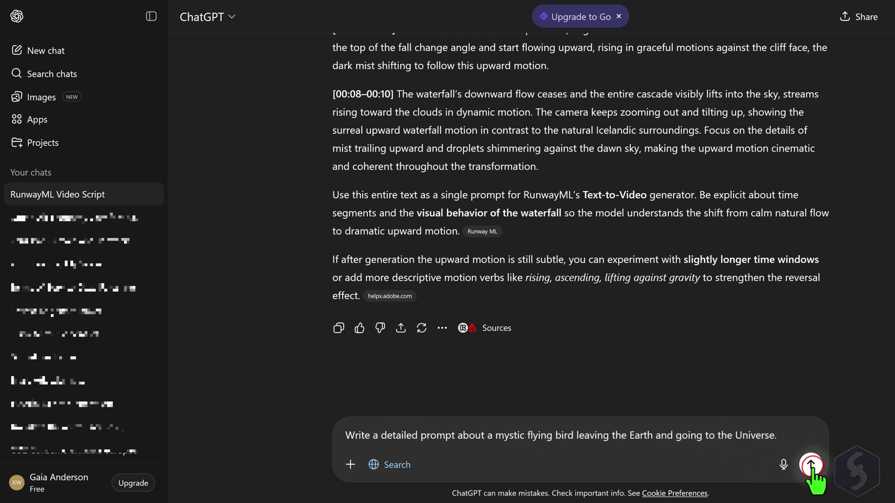
# - Ask ChatGPT for the mystic-bird Earth-to-Universe prompt and copy the resulting paragraph
pyautogui.click(811, 463)
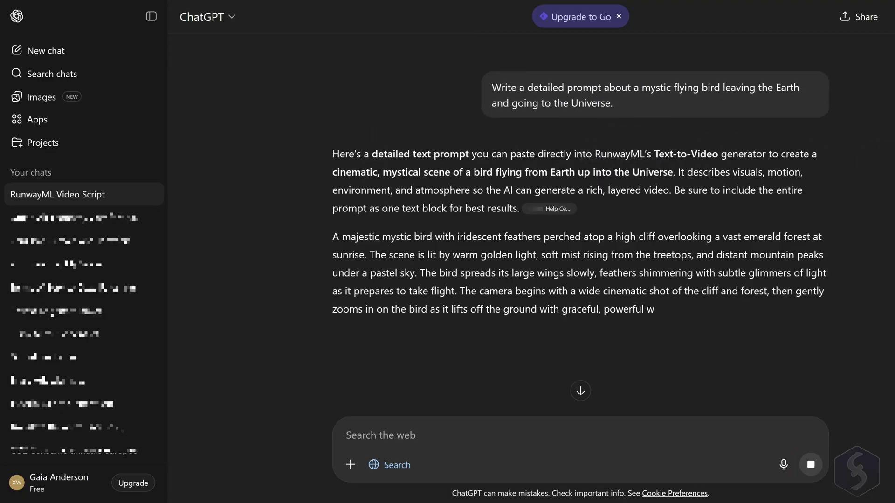
pyautogui.scroll(-3, 580, 279)
pyautogui.moveTo(391, 343); pyautogui.dragTo(327, 72)
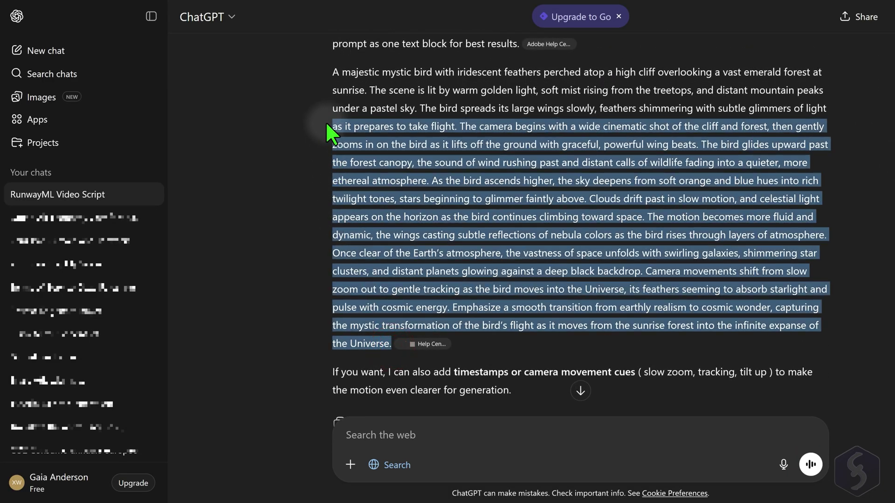
pyautogui.rightClick(328, 72)
pyautogui.click(362, 82)
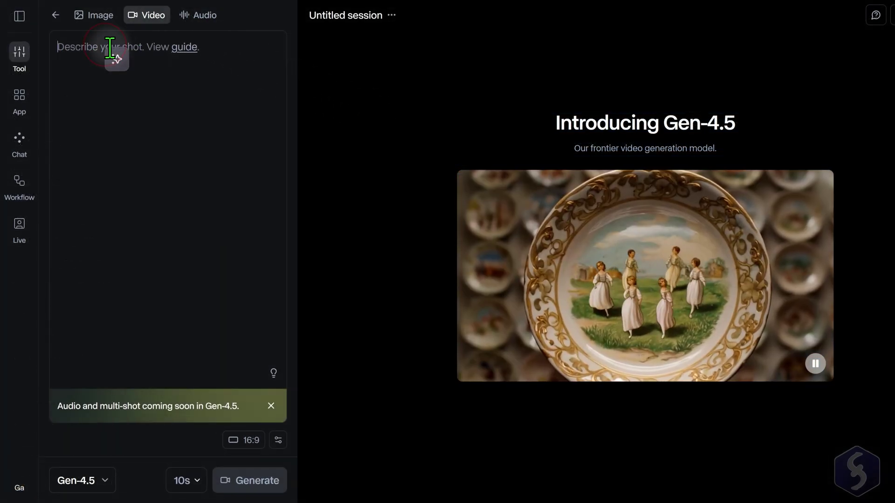
# - Paste the bird prompt into Runway and generate a 10-second Gen-4.5 clip
pyautogui.click(114, 54)
pyautogui.hotkey('ctrl', 'v')
pyautogui.scroll(5, 147, 68)
pyautogui.scroll(-3, 131, 291)
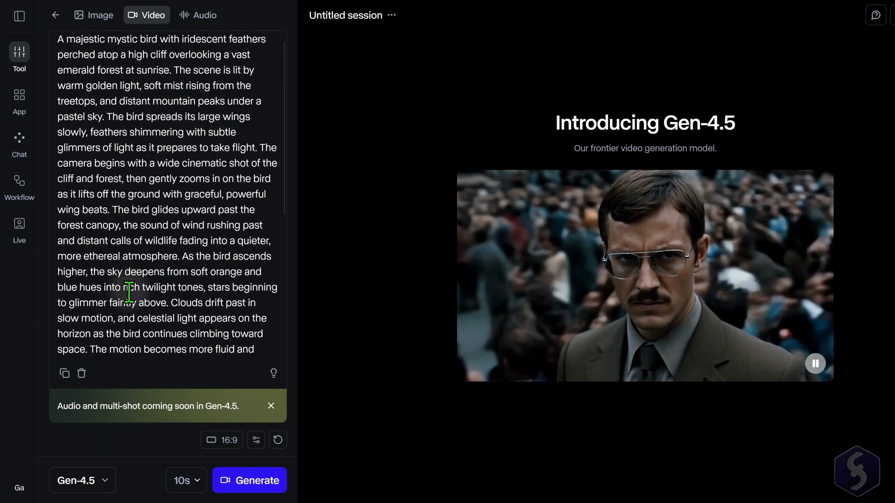
pyautogui.scroll(-3, 131, 359)
pyautogui.click(198, 481)
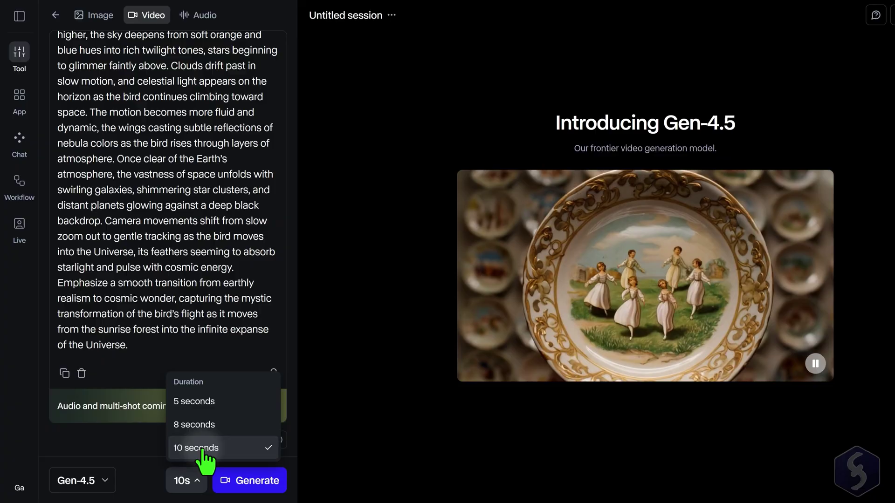
pyautogui.click(202, 448)
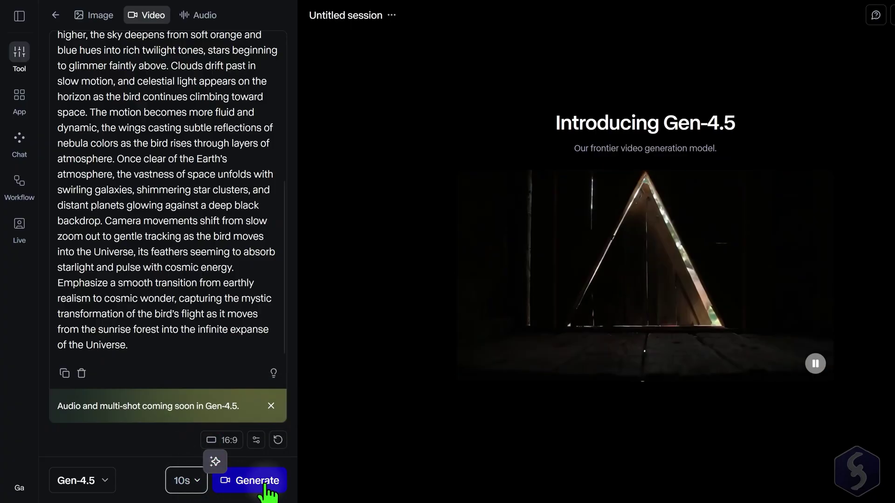
pyautogui.click(267, 486)
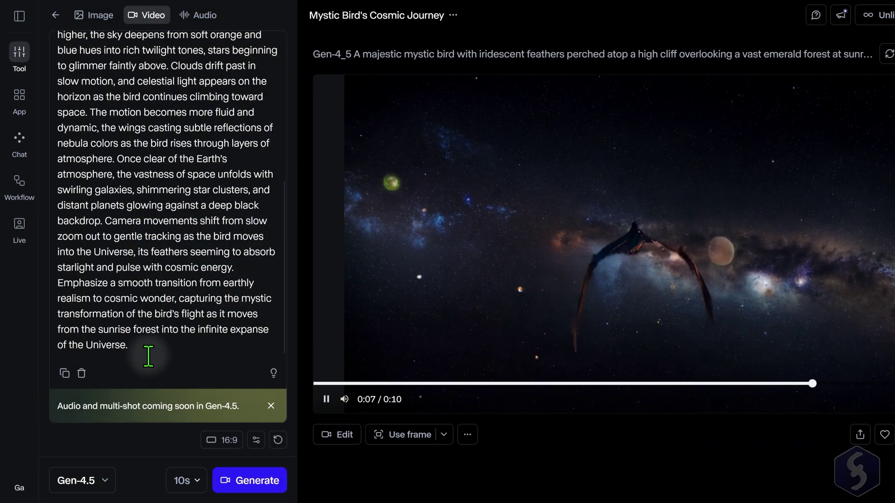
pyautogui.moveTo(148, 356)
pyautogui.mouseDown()
pyautogui.moveTo(103, 152)
pyautogui.moveTo(51, 57)
pyautogui.mouseUp()
# - Swap in the rune-door fungal-world prompt, review it, and generate a 10-second clip
pyautogui.press('BackSpace')
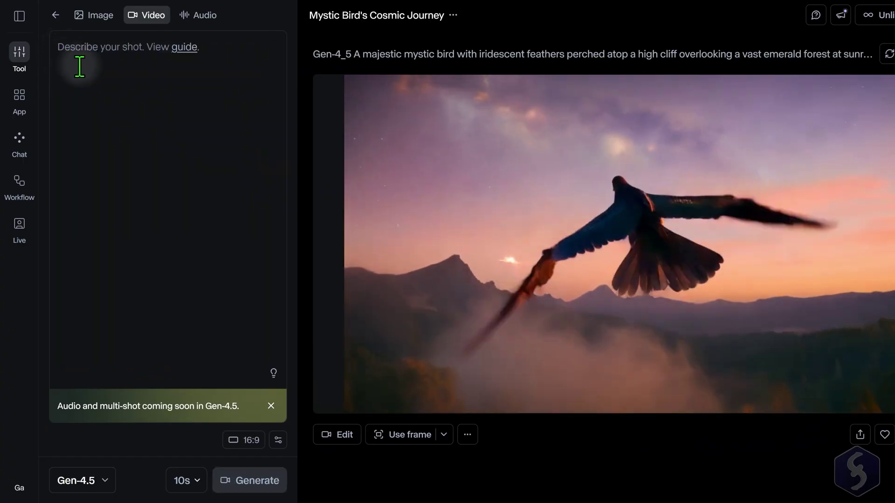
pyautogui.hotkey('ctrl', 'v')
pyautogui.scroll(5, 126, 106)
pyautogui.scroll(2, 130, 108)
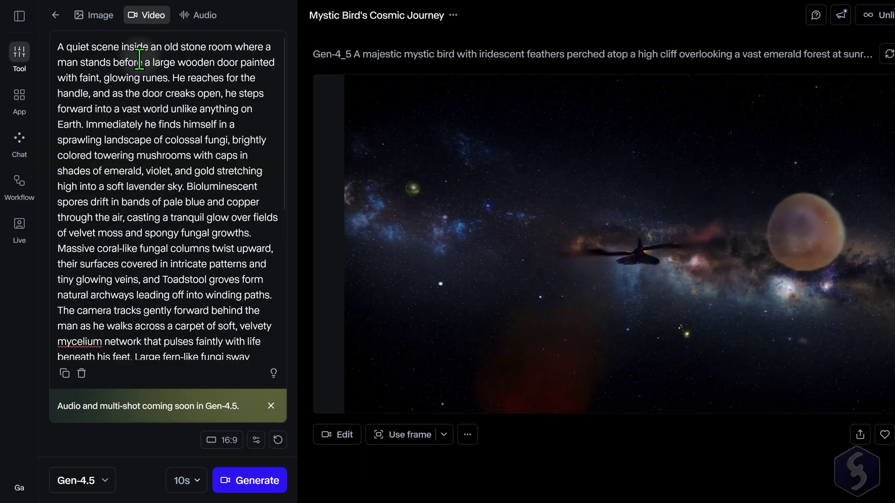
pyautogui.moveTo(91, 47); pyautogui.dragTo(257, 263)
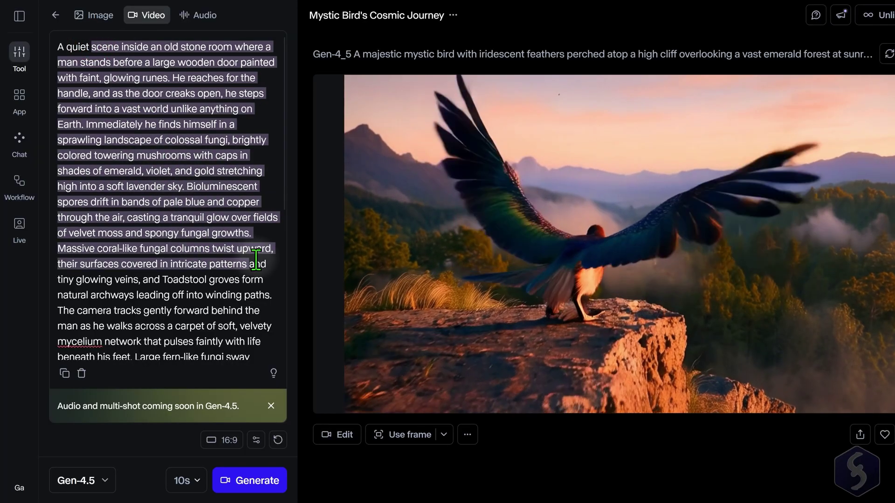
pyautogui.click(115, 78)
pyautogui.moveTo(112, 82); pyautogui.dragTo(199, 279)
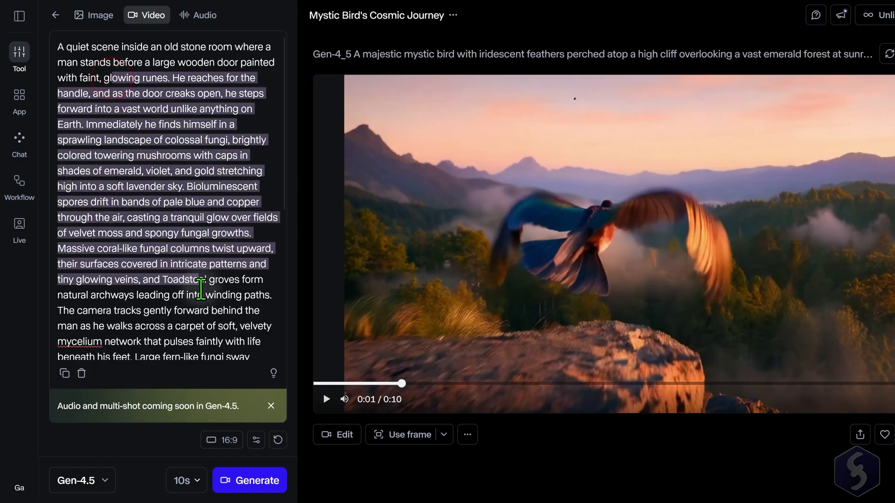
pyautogui.scroll(-5, 156, 259)
pyautogui.click(123, 125)
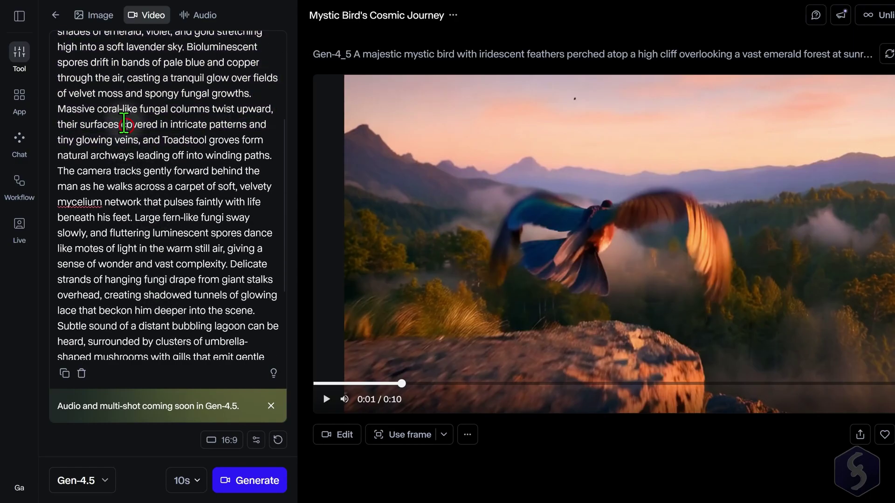
pyautogui.moveTo(123, 82)
pyautogui.mouseDown()
pyautogui.moveTo(183, 274)
pyautogui.moveTo(201, 294)
pyautogui.mouseUp()
pyautogui.scroll(-3, 193, 293)
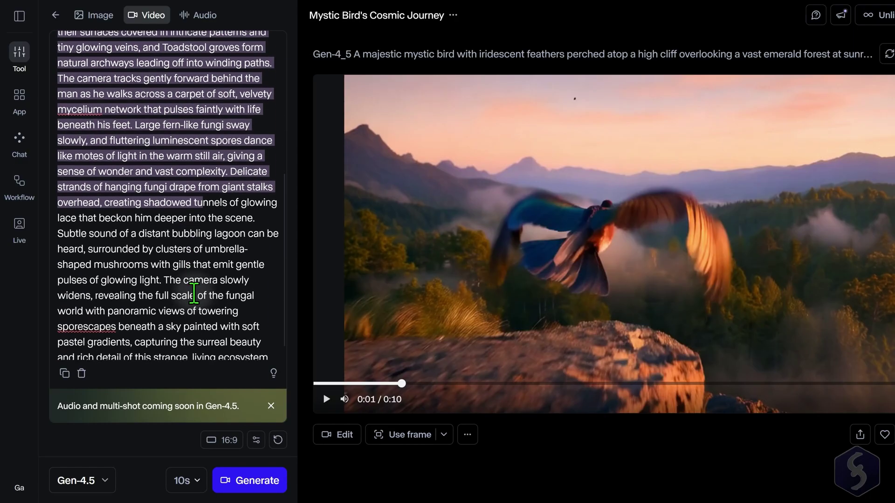
pyautogui.scroll(5, 193, 290)
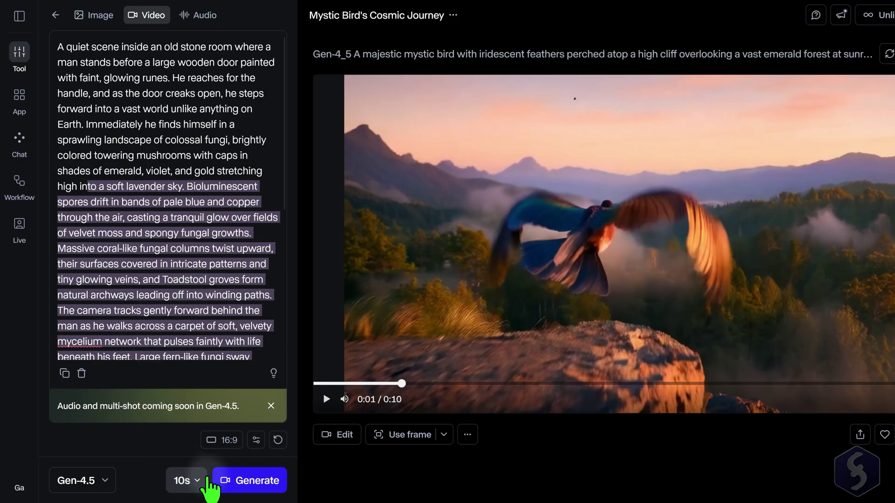
pyautogui.click(249, 482)
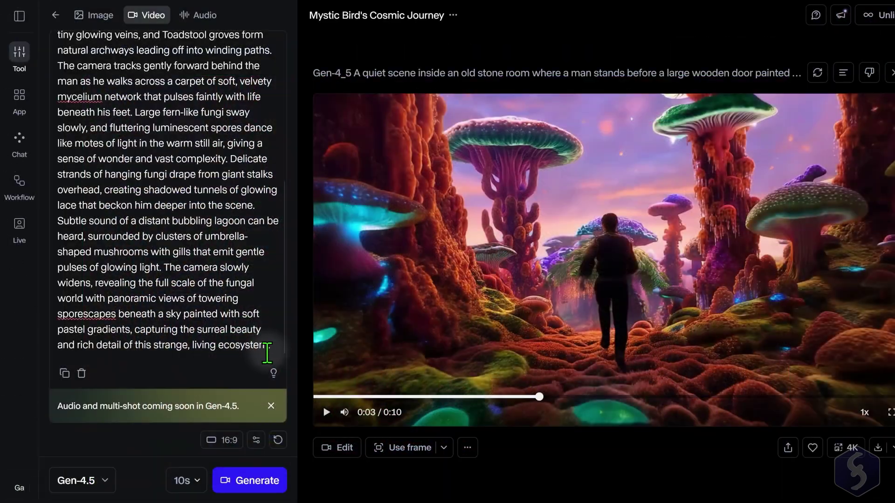
# - Replace the prompt with the sunset coastal motorcycle scene and generate it
pyautogui.moveTo(267, 352); pyautogui.dragTo(51, 40)
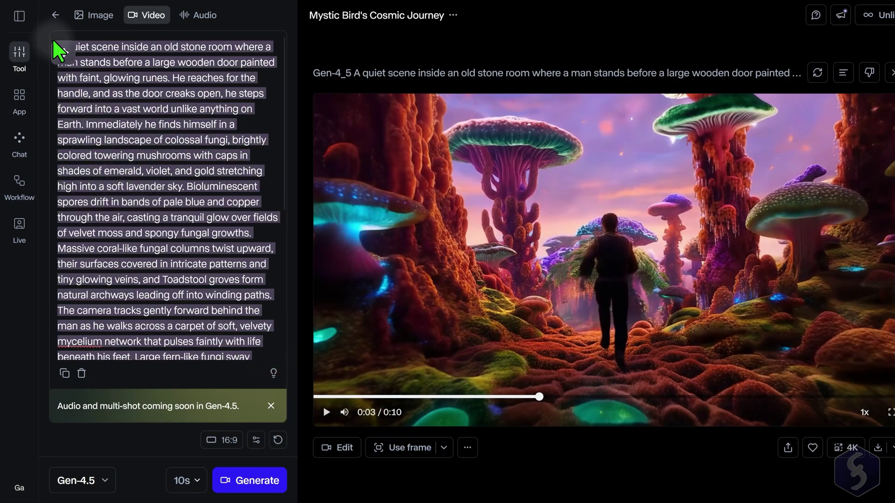
pyautogui.press('Delete')
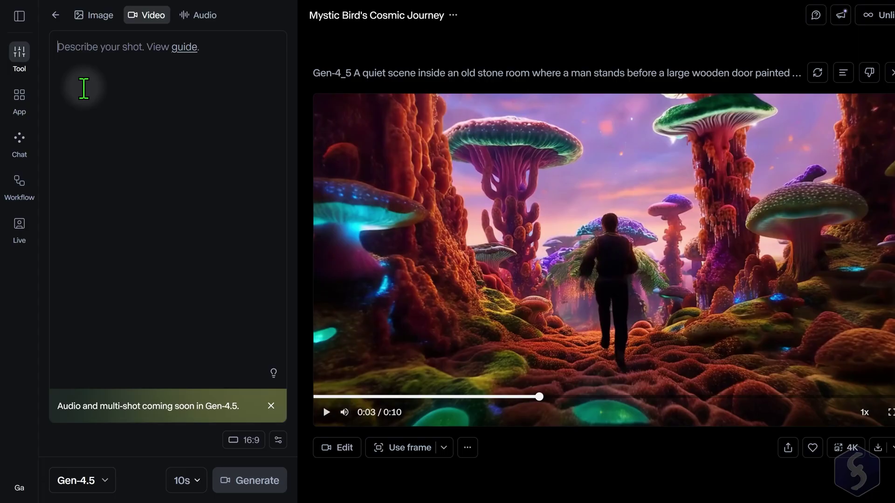
pyautogui.hotkey('ctrl', 'v')
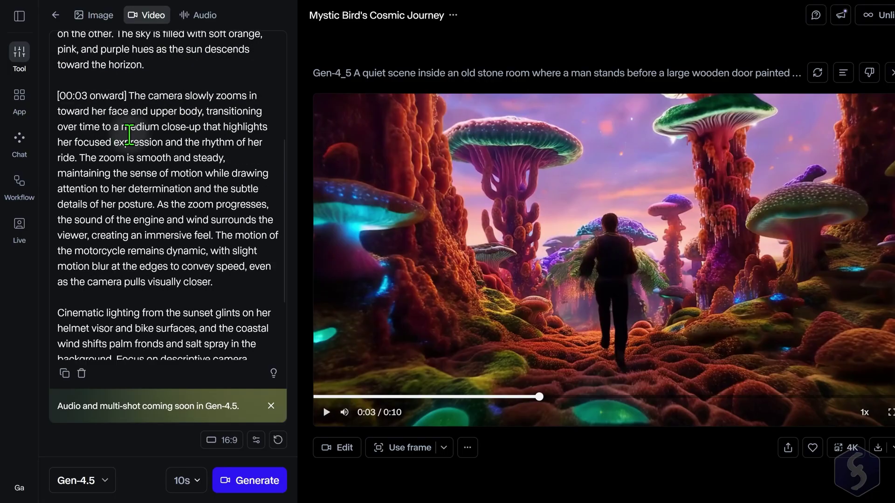
pyautogui.scroll(3, 120, 77)
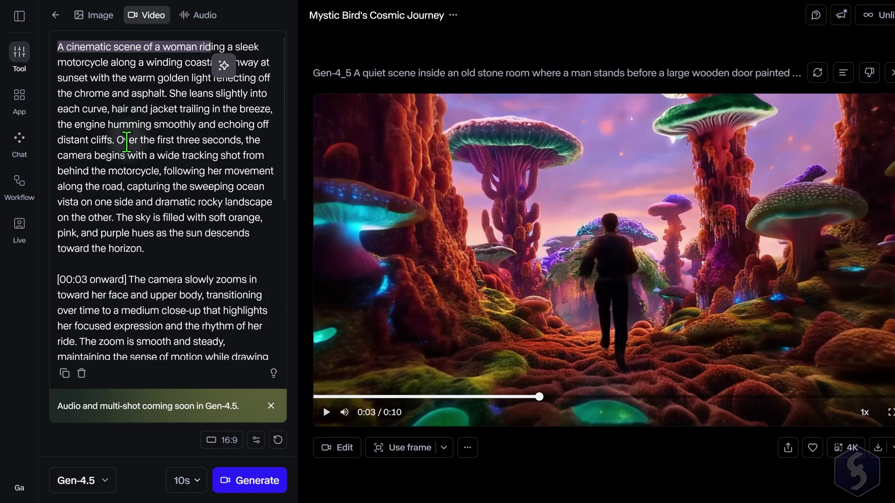
pyautogui.scroll(-2, 91, 190)
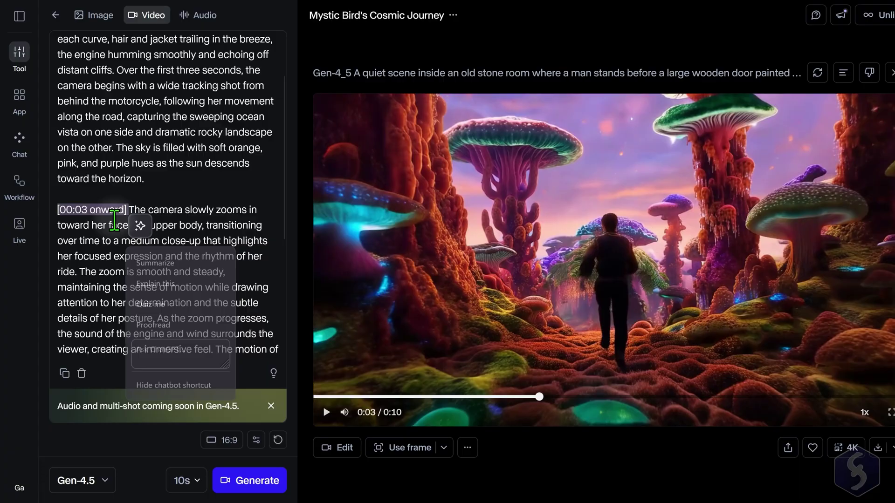
pyautogui.scroll(-2, 105, 219)
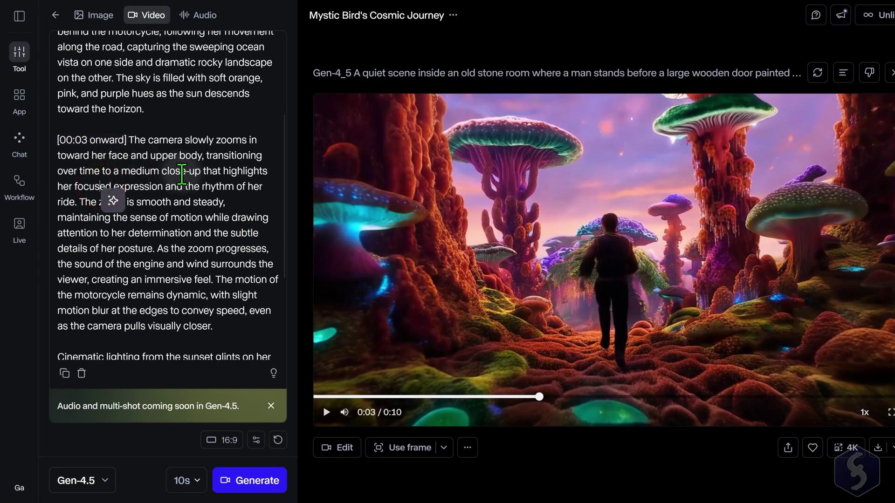
pyautogui.click(234, 480)
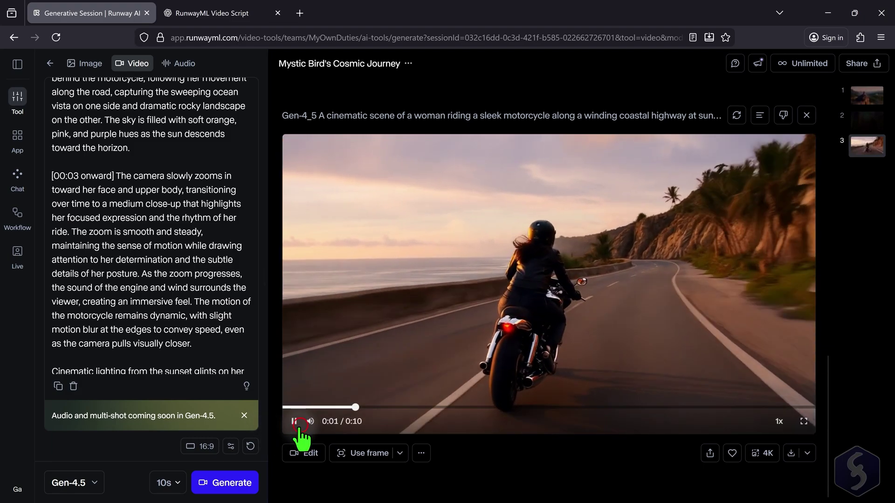
# - Pause the motorcycle clip and copy the countdown prompt from ChatGPT
pyautogui.click(294, 421)
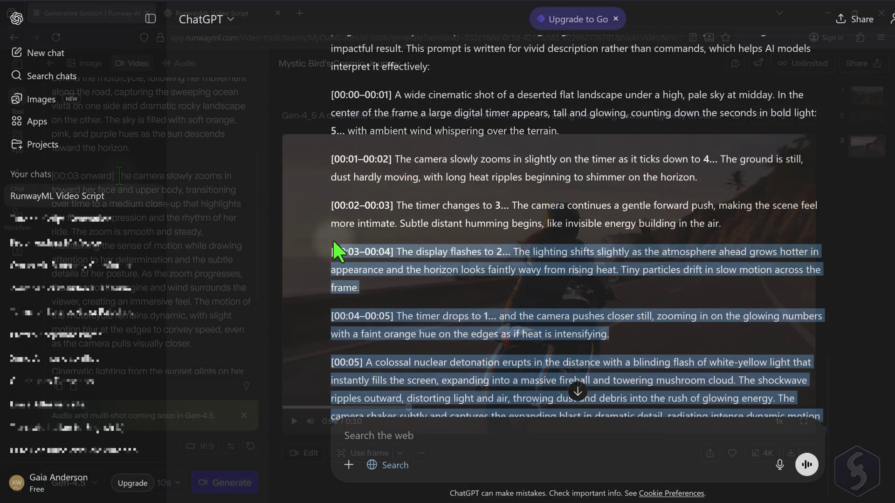
pyautogui.moveTo(332, 240); pyautogui.dragTo(326, 90)
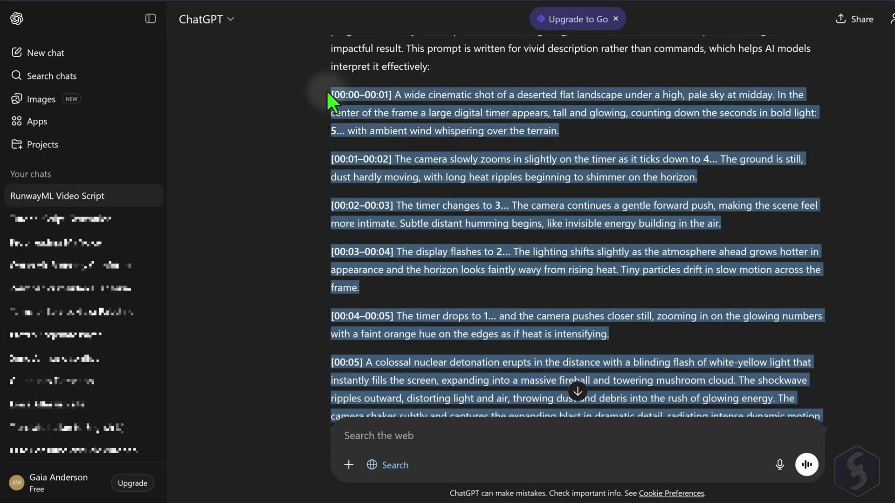
pyautogui.rightClick(358, 93)
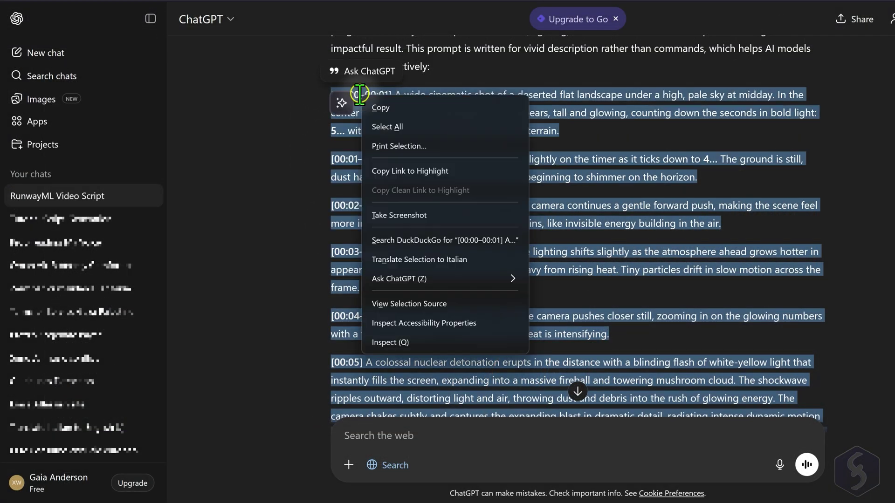
pyautogui.click(396, 108)
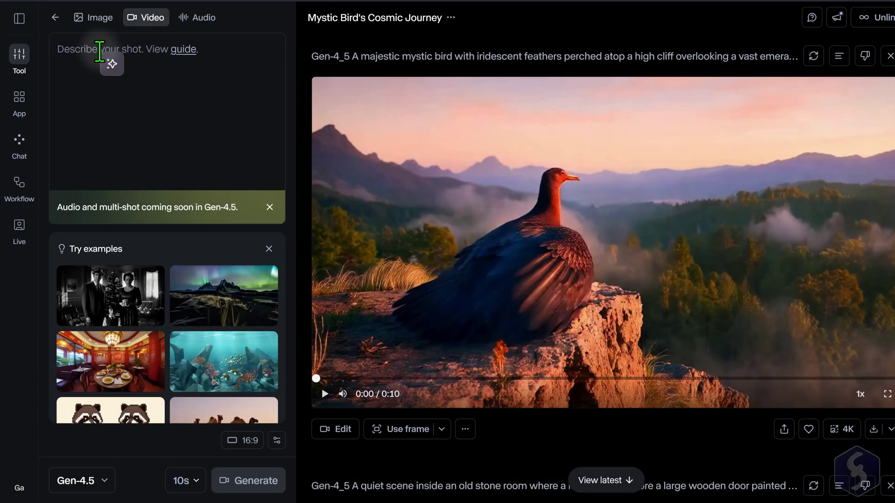
# - Paste the desert countdown-timer prompt into the Describe your shot box
pyautogui.hotkey('ctrl', 'v')
pyautogui.scroll(10, 154, 69)
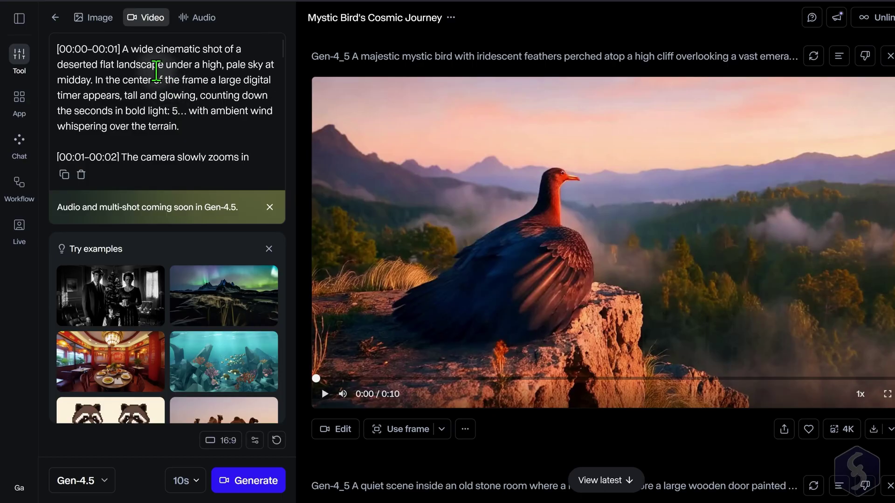
pyautogui.scroll(-2, 118, 106)
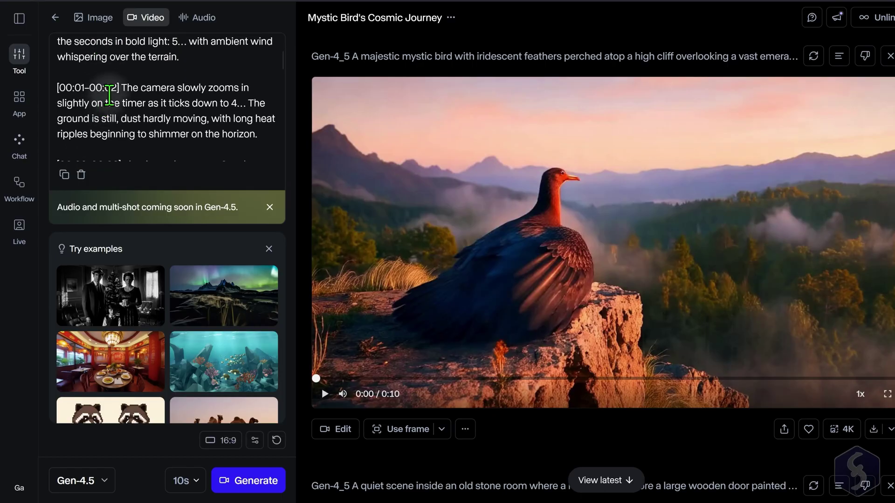
pyautogui.scroll(-2, 109, 95)
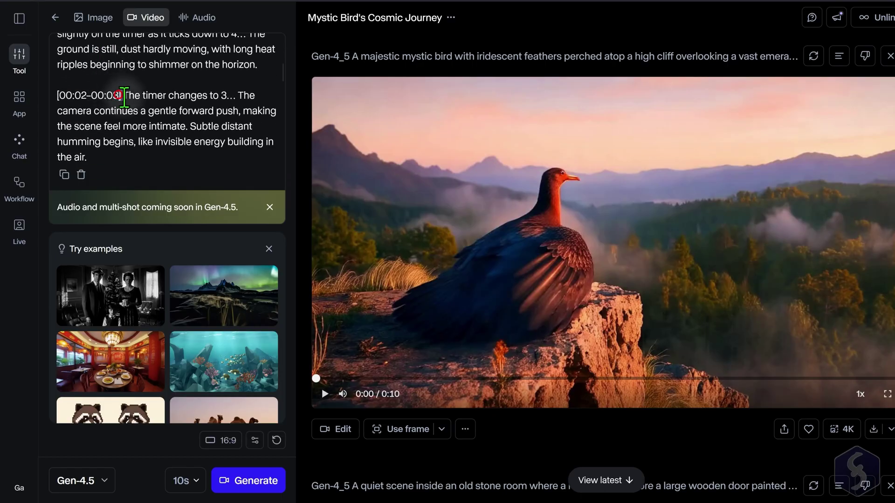
pyautogui.scroll(-4, 171, 91)
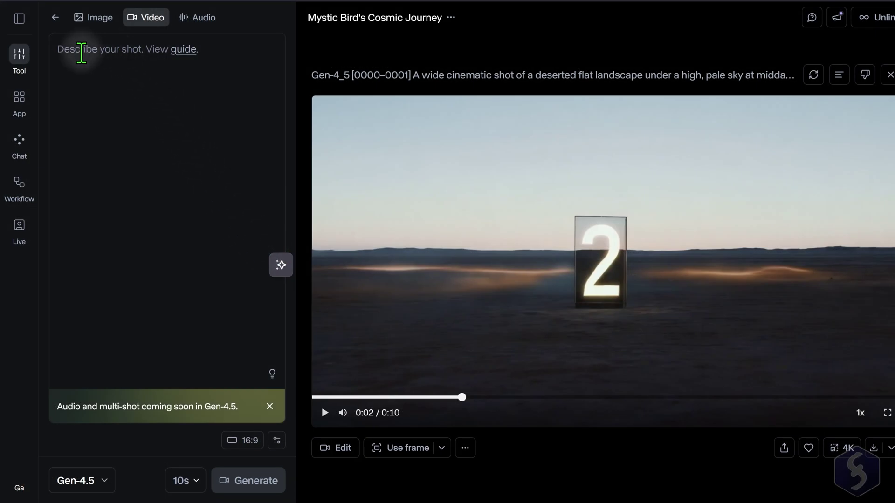
# - Paste the volcanic eruption prompt with tumbling rock, lava rivers and billowing ash
pyautogui.hotkey('ctrl', 'v')
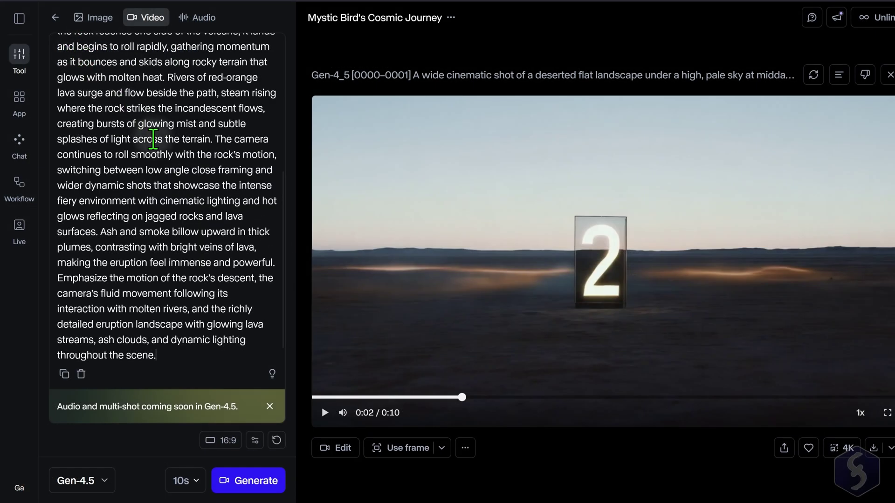
pyautogui.scroll(5, 153, 135)
pyautogui.scroll(2, 154, 135)
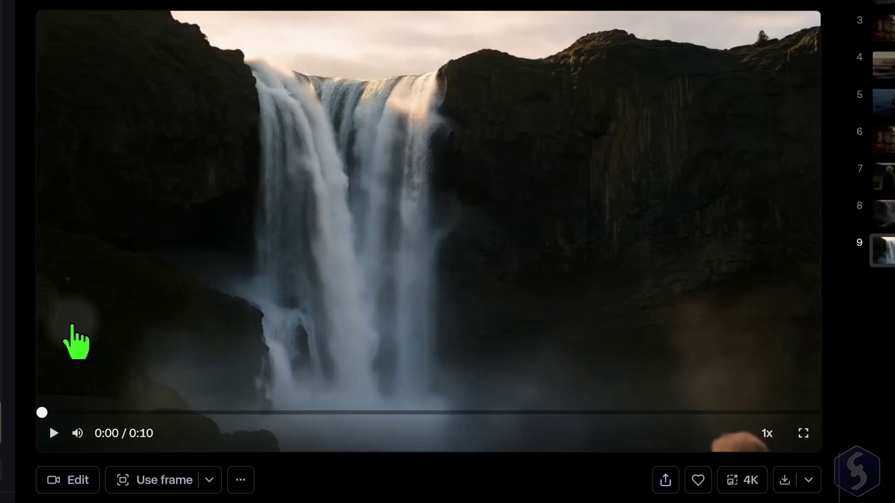
# - Play the waterfall clip and the neon-city motorcycle clip
pyautogui.click(52, 433)
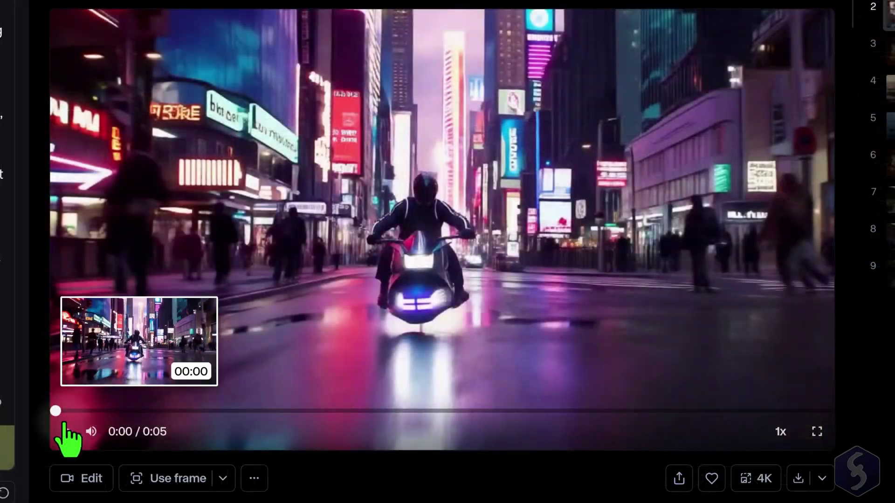
pyautogui.click(65, 428)
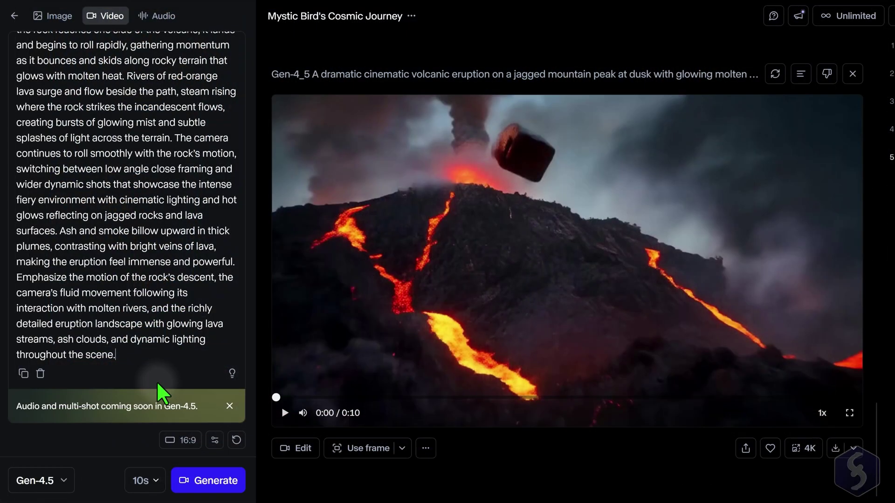
# - Check the generation settings, then upscale the volcanic eruption clip to 4K
pyautogui.click(215, 440)
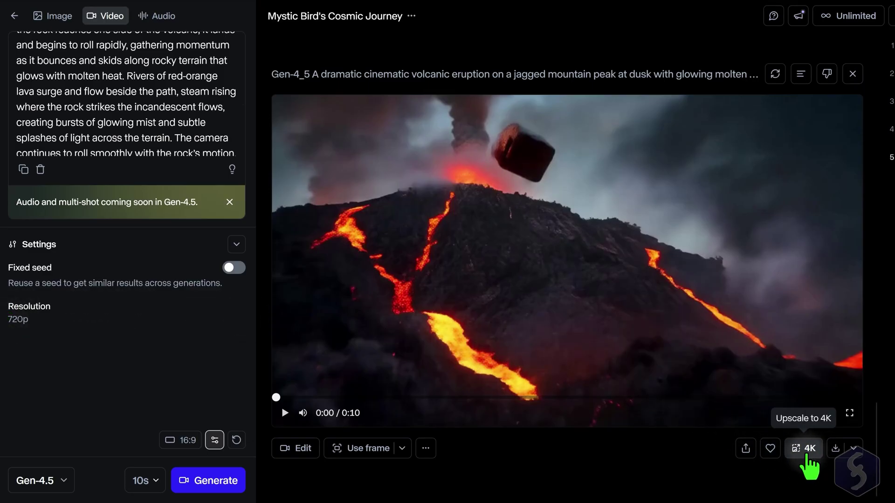
pyautogui.click(805, 449)
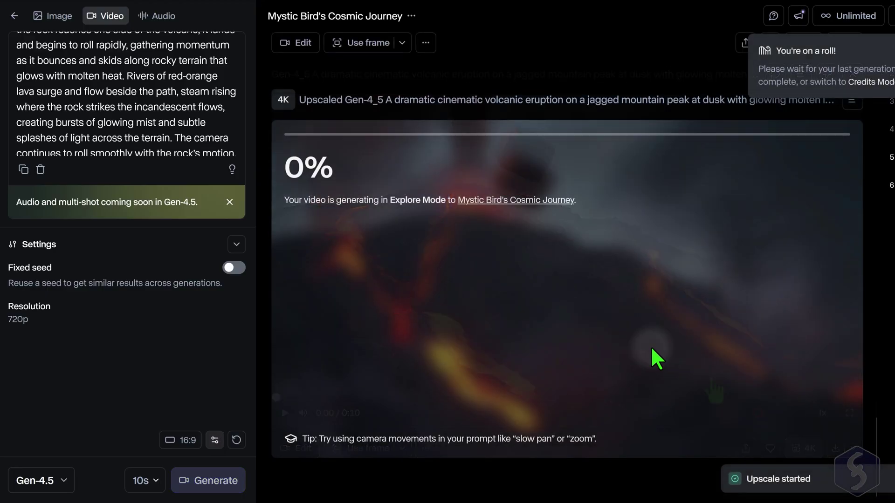
pyautogui.scroll(2, 143, 154)
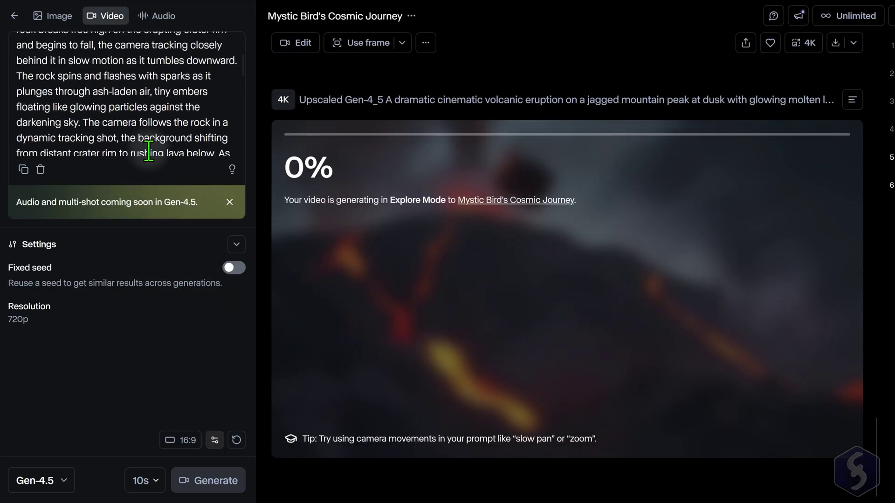
pyautogui.scroll(-5, 112, 147)
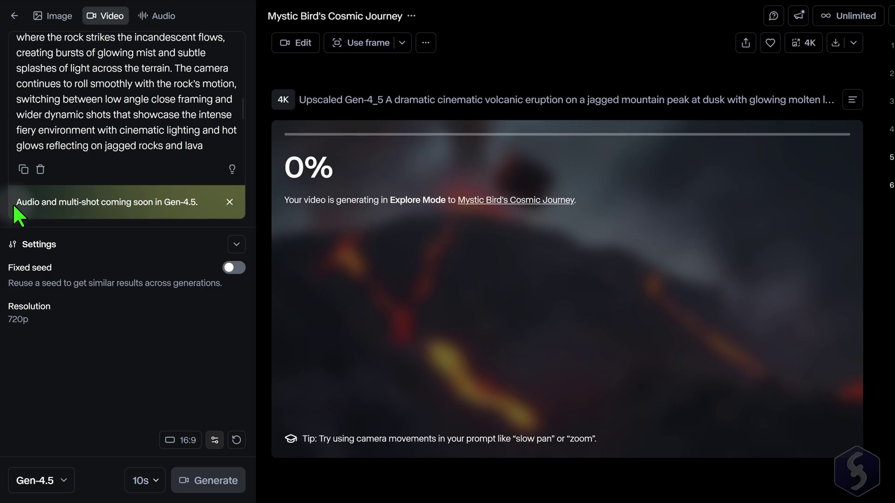